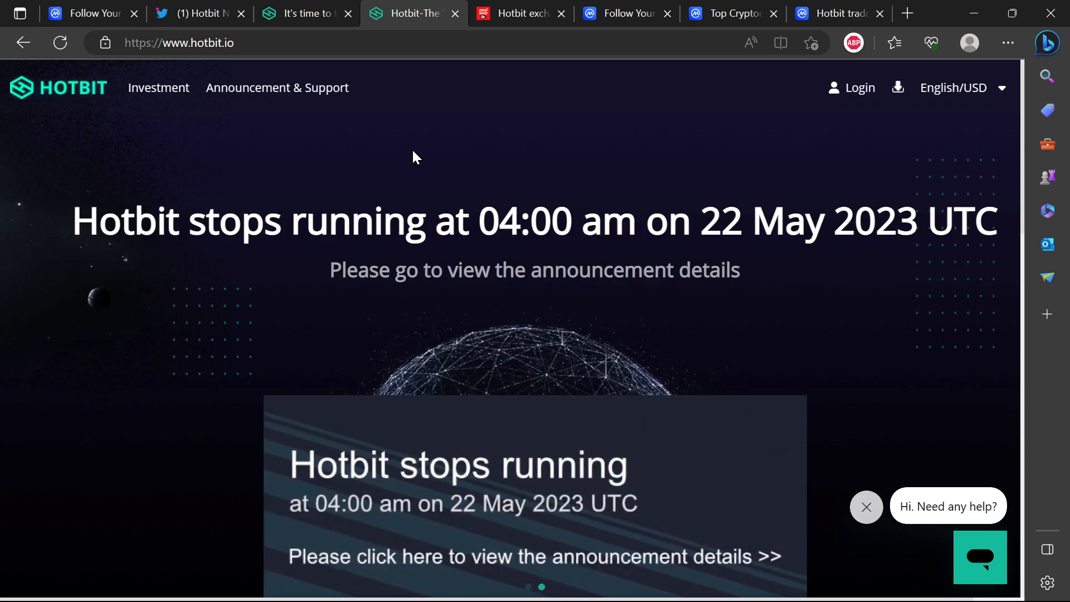
pyautogui.scroll(-1, 412, 148)
pyautogui.scroll(1, 411, 156)
# Step: Bring up the CryptoPlatter article on Hotbit's suspension and read its body
pyautogui.click(518, 14)
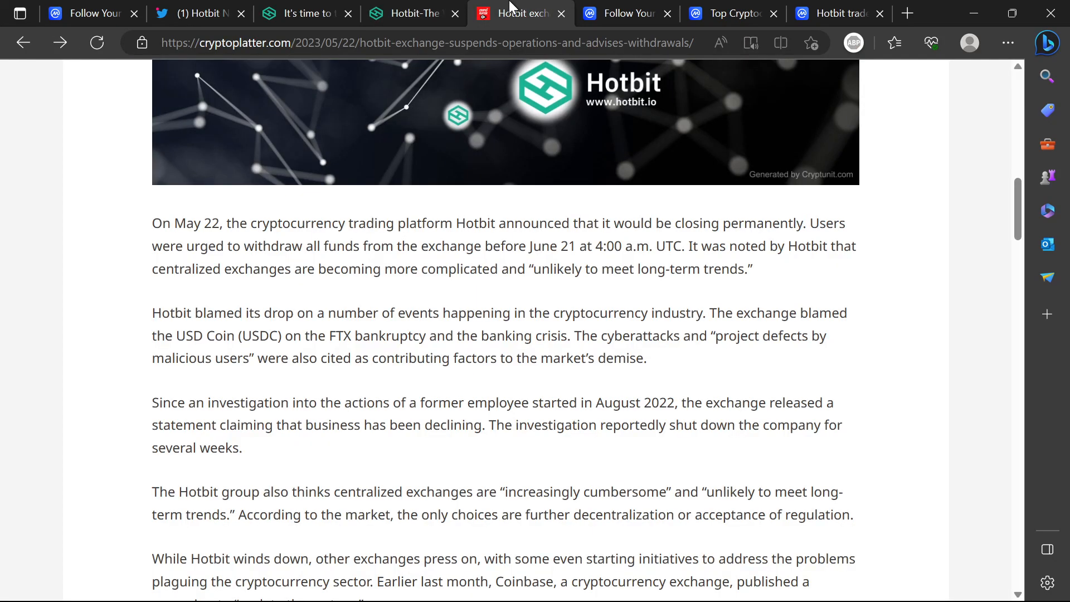
pyautogui.scroll(5, 489, 90)
pyautogui.scroll(5, 463, 153)
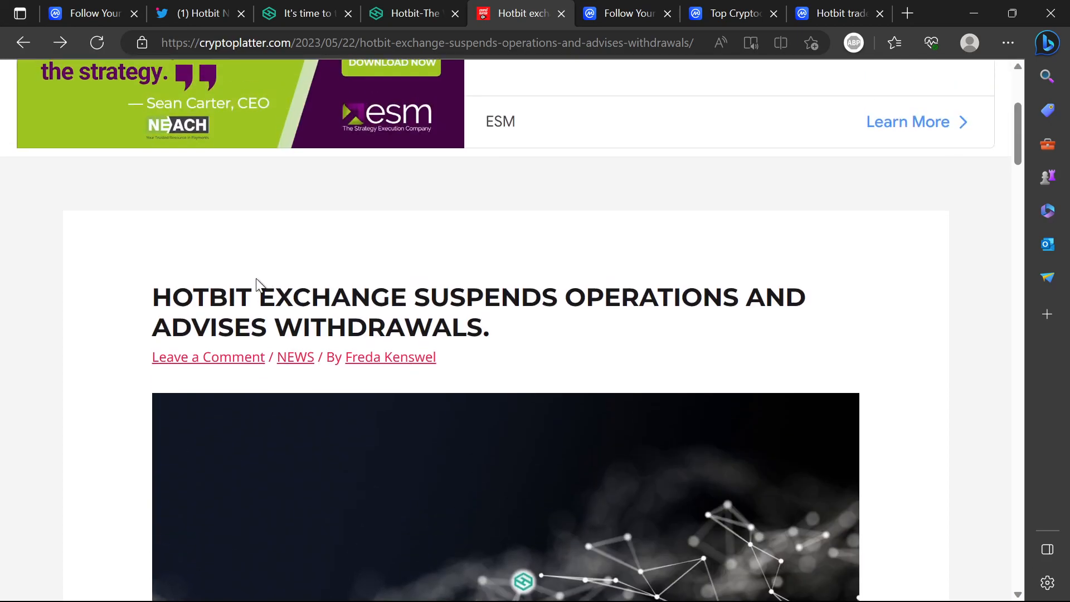
pyautogui.scroll(-2, 255, 315)
pyautogui.scroll(-1, 418, 309)
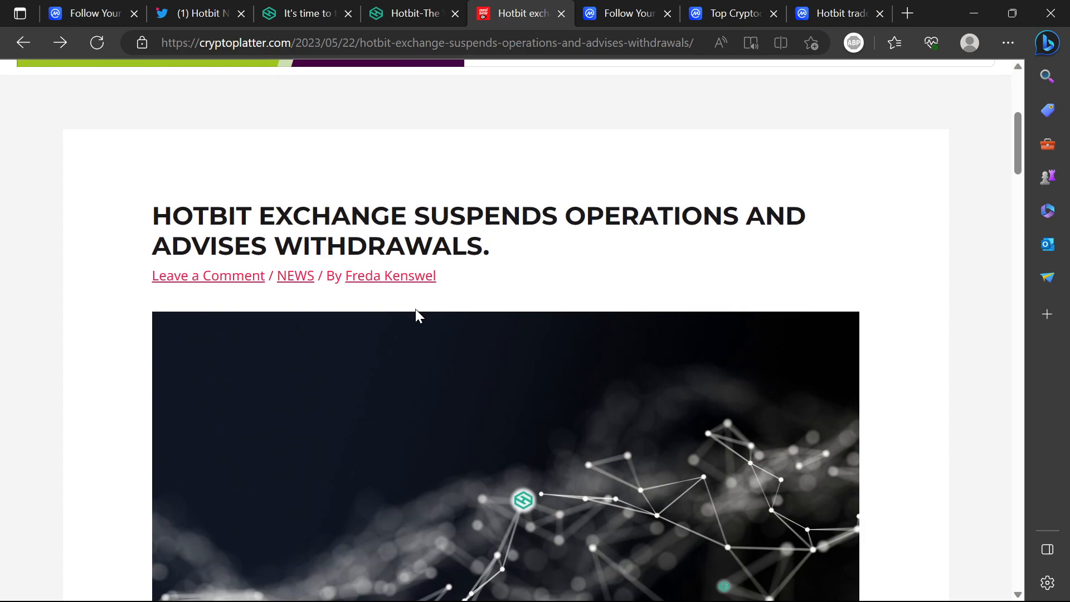
pyautogui.scroll(-5, 403, 343)
pyautogui.scroll(-5, 402, 344)
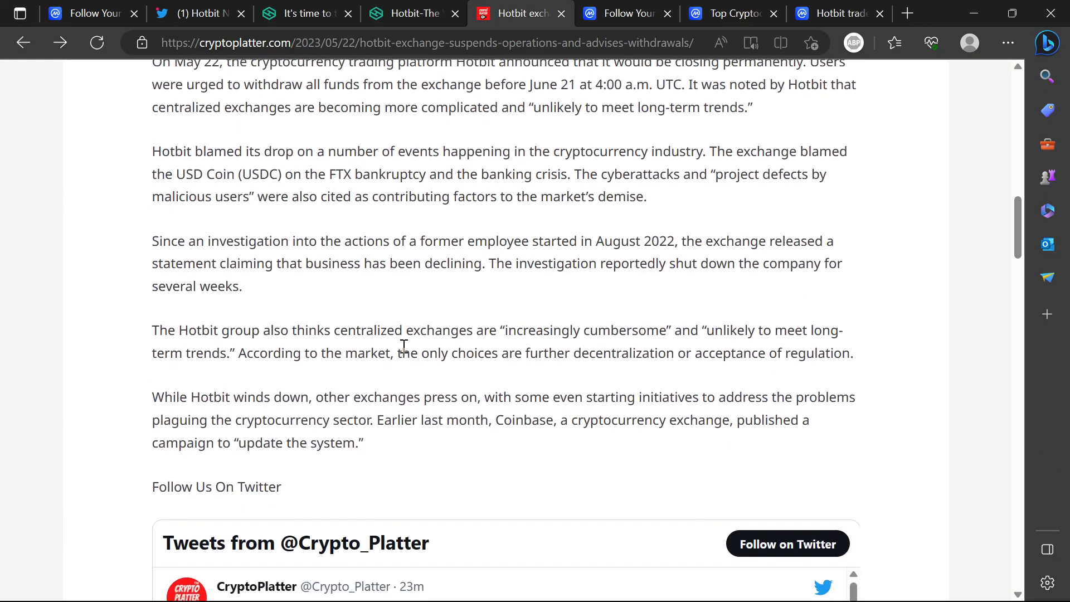
pyautogui.scroll(-1, 403, 343)
pyautogui.scroll(2, 404, 346)
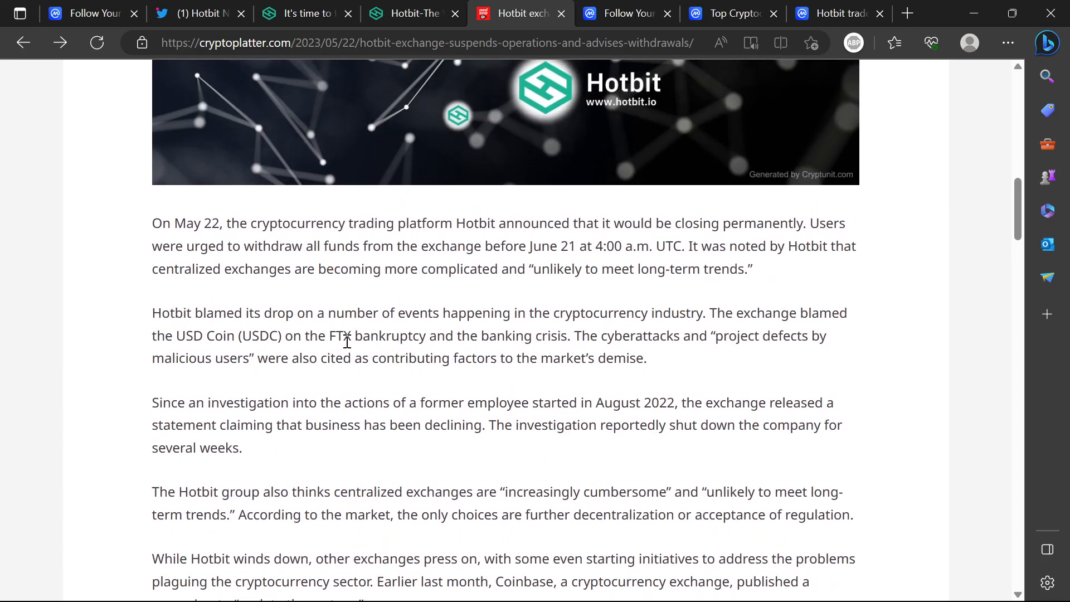
pyautogui.scroll(1, 347, 339)
pyautogui.scroll(1, 334, 326)
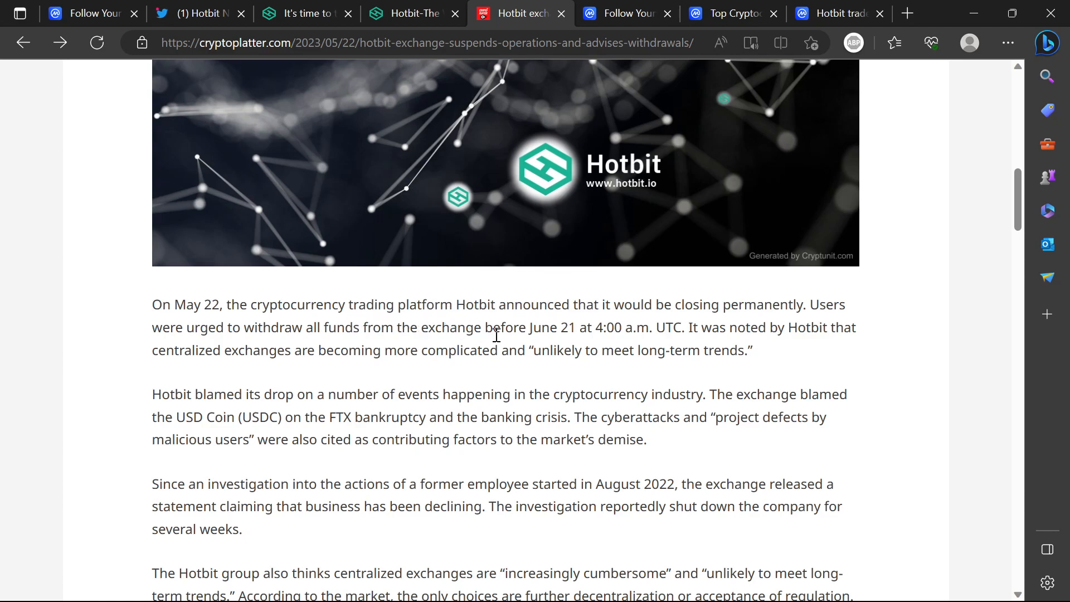
# Step: Highlight the 'June 21' withdrawal deadline in the article's first paragraph
pyautogui.moveTo(506, 327); pyautogui.dragTo(637, 327)
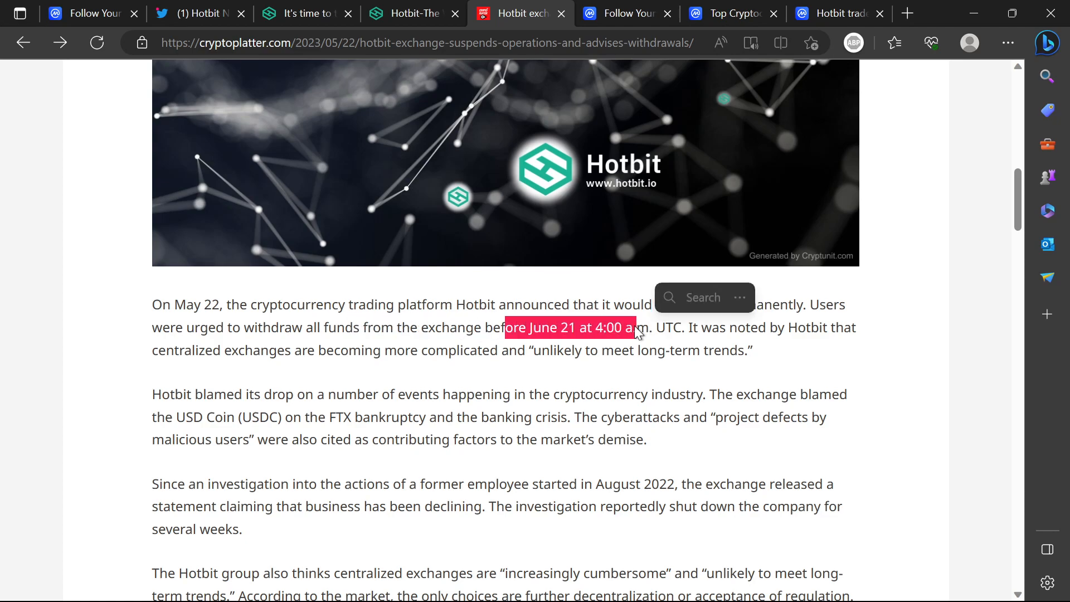
pyautogui.moveTo(529, 328); pyautogui.dragTo(592, 329)
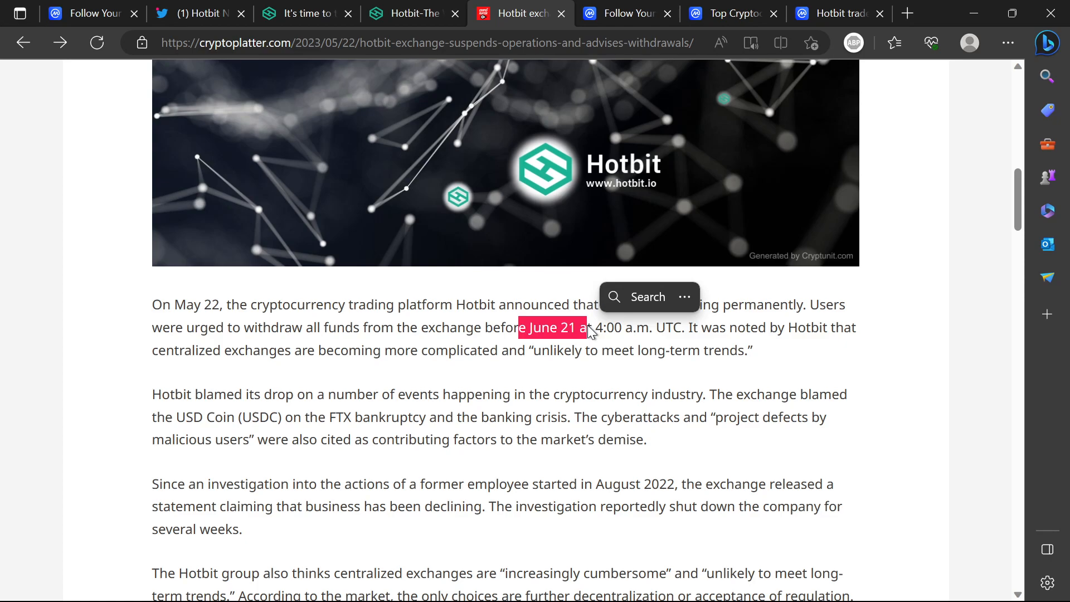
pyautogui.scroll(1, 529, 339)
pyautogui.scroll(-1, 529, 339)
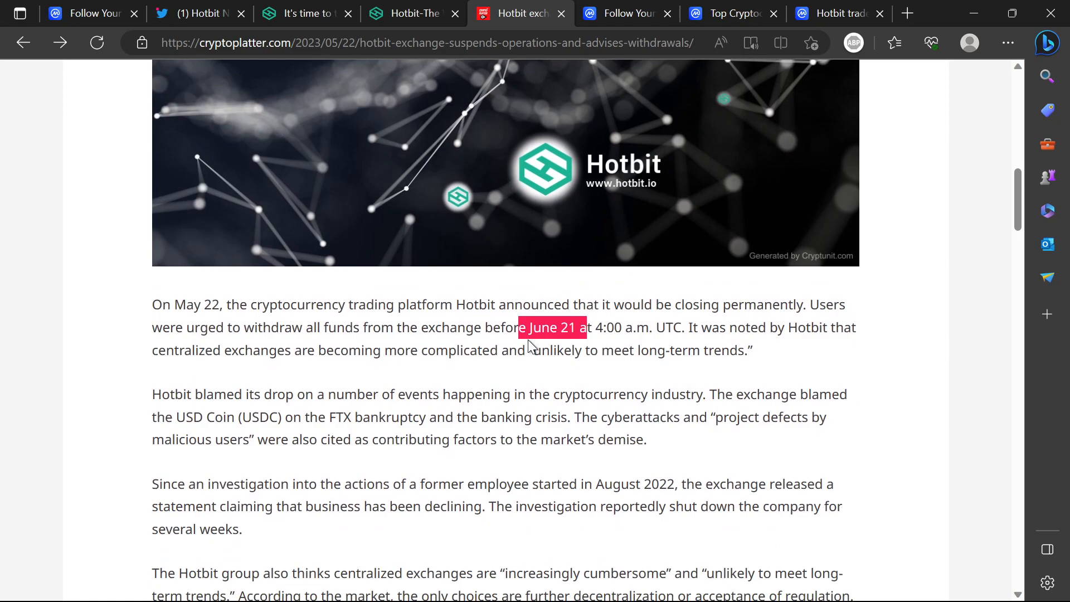
pyautogui.scroll(1, 478, 347)
pyautogui.scroll(-1, 478, 347)
# Step: Switch to Hotbit's 'It's time to take a bow' announcement and highlight the August 2022 investigation date
pyautogui.click(414, 13)
pyautogui.click(303, 12)
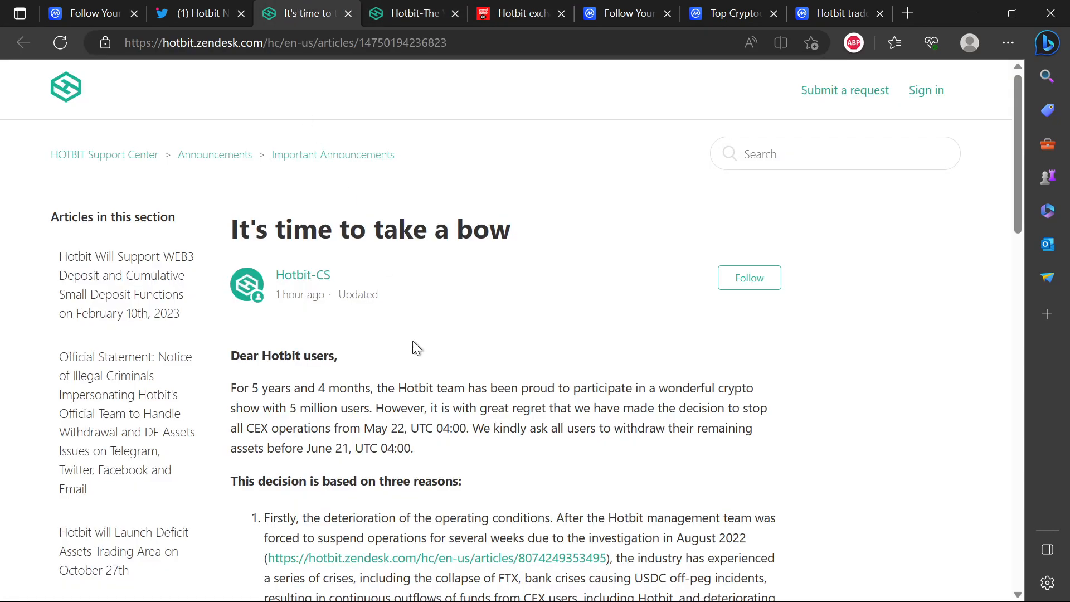
pyautogui.scroll(-2, 414, 345)
pyautogui.scroll(-2, 414, 344)
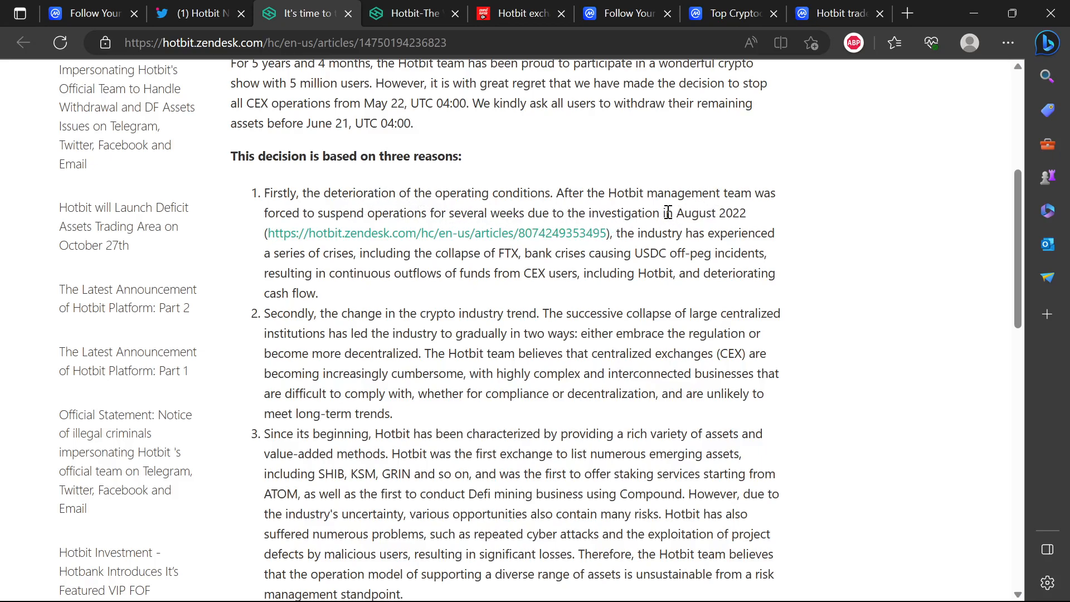
pyautogui.moveTo(668, 212); pyautogui.dragTo(757, 212)
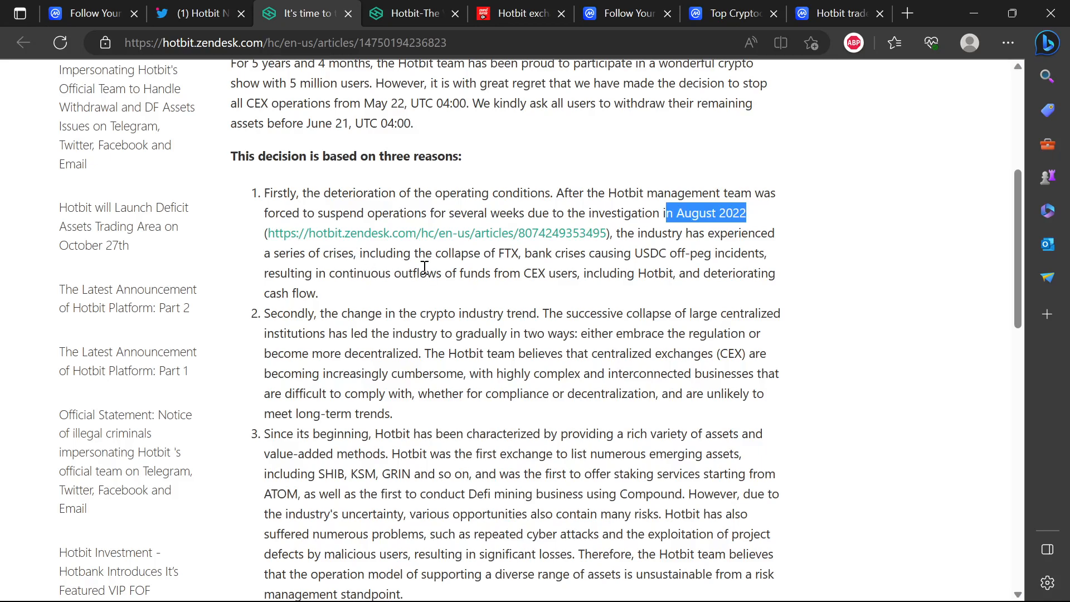
# Step: Highlight the first reason's 'collapse of FTX, bank crises causing USDC off-peg'
pyautogui.moveTo(435, 252)
pyautogui.mouseDown()
pyautogui.moveTo(539, 274)
pyautogui.moveTo(603, 255)
pyautogui.mouseUp()
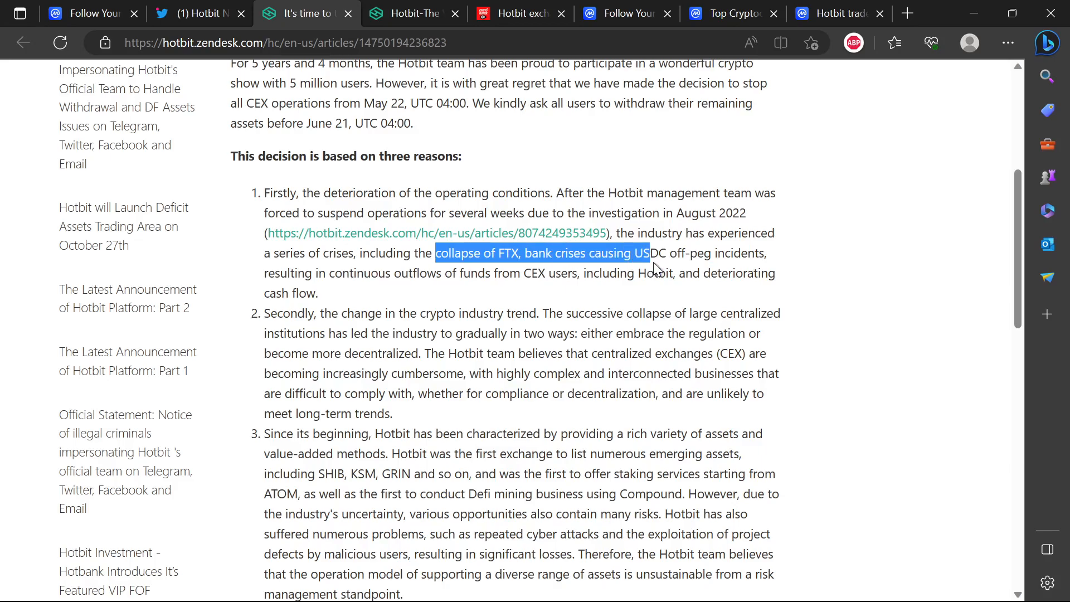
pyautogui.moveTo(654, 266)
pyautogui.mouseDown()
pyautogui.moveTo(737, 255)
pyautogui.moveTo(712, 253)
pyautogui.mouseUp()
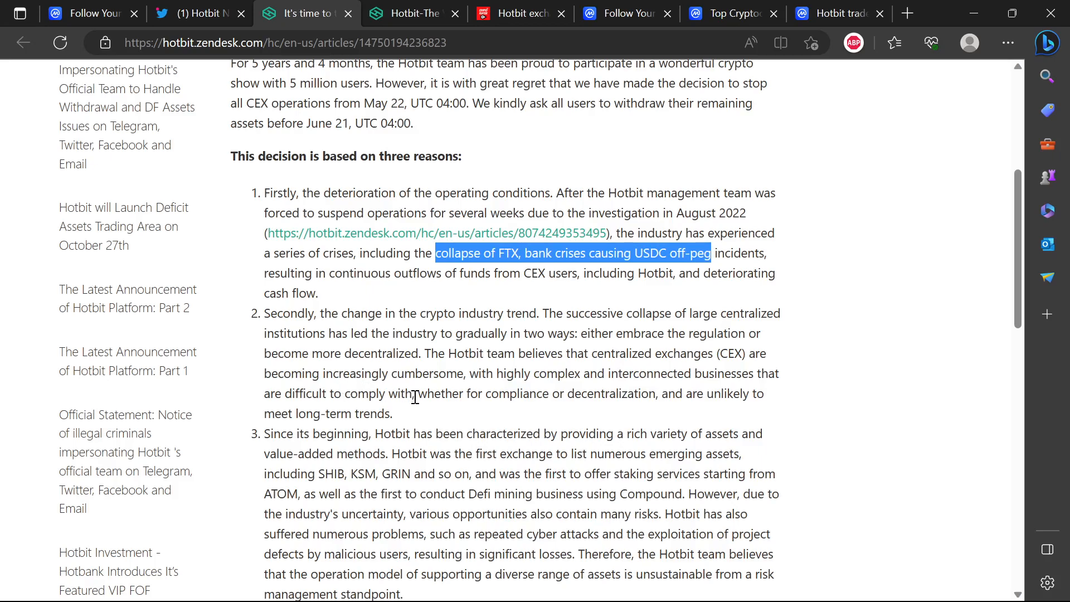
pyautogui.scroll(-3, 412, 395)
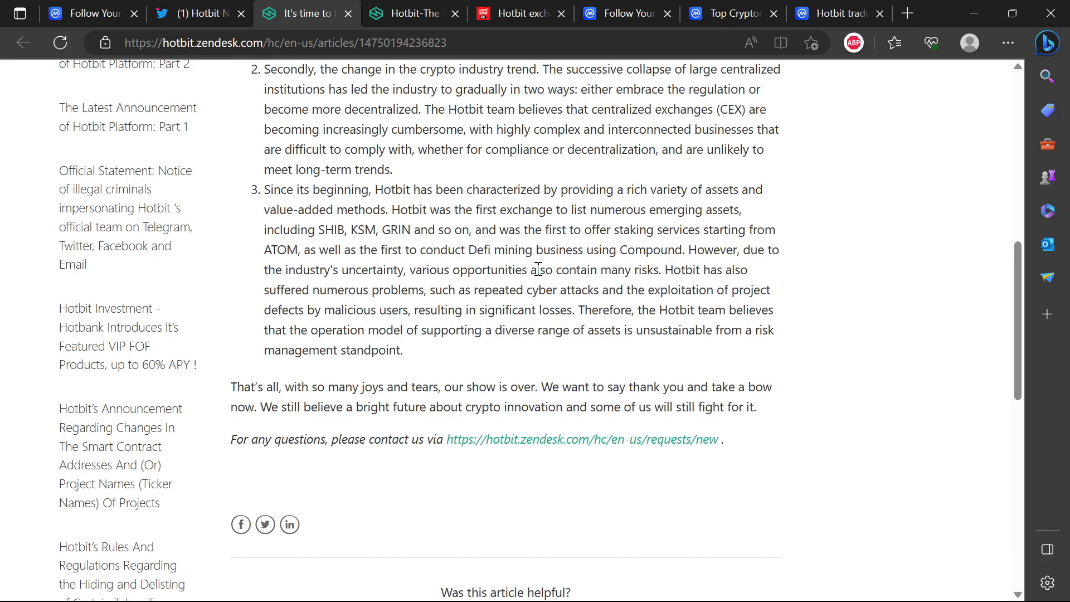
pyautogui.scroll(6, 537, 269)
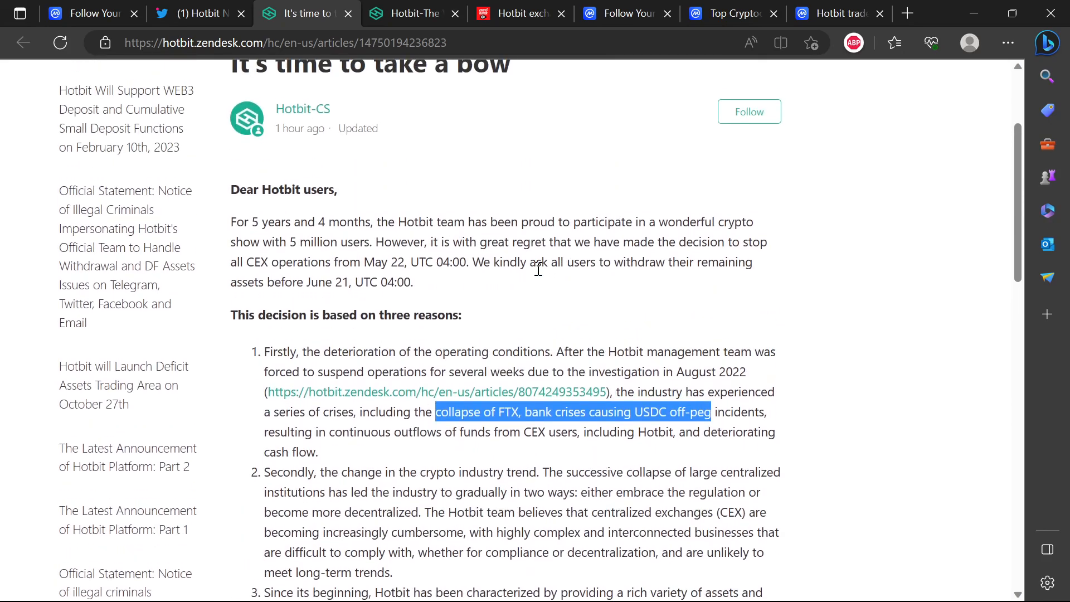
pyautogui.scroll(2, 538, 285)
pyautogui.scroll(-1, 538, 285)
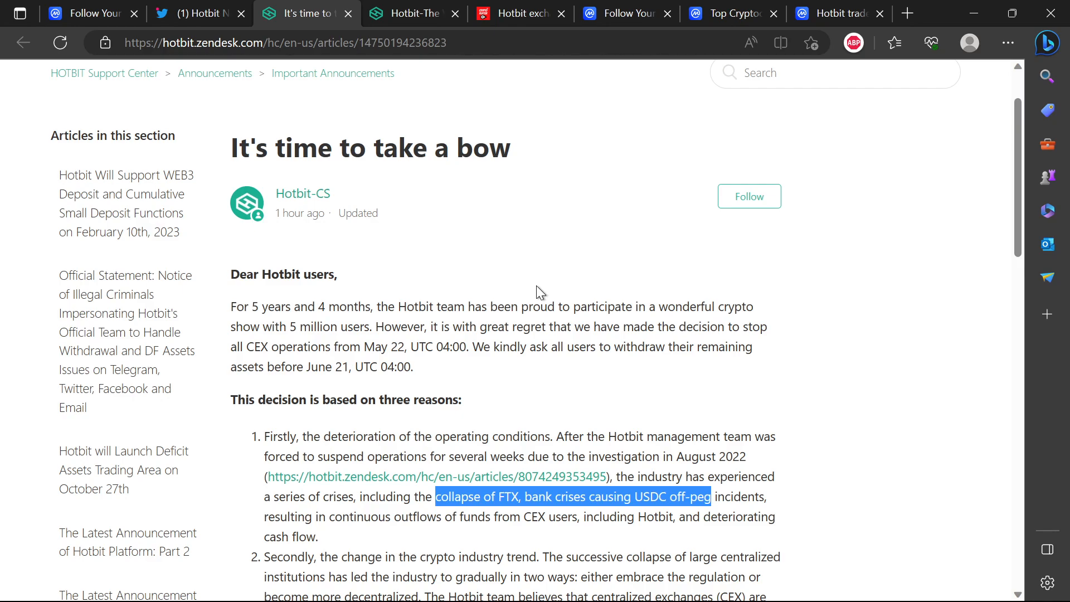
pyautogui.scroll(-3, 534, 286)
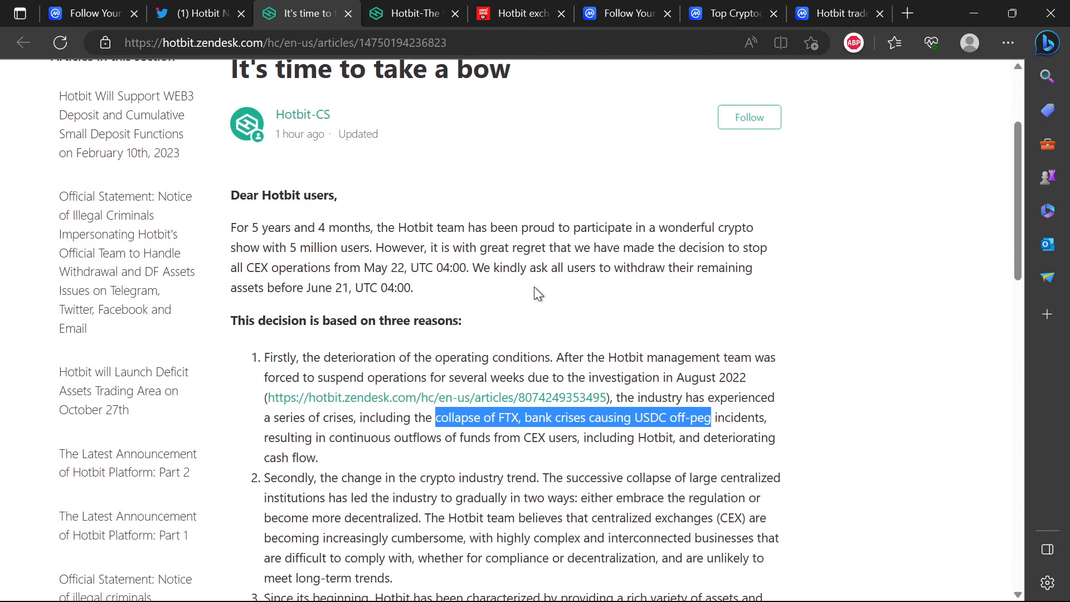
pyautogui.scroll(-12, 534, 287)
pyautogui.scroll(4, 533, 287)
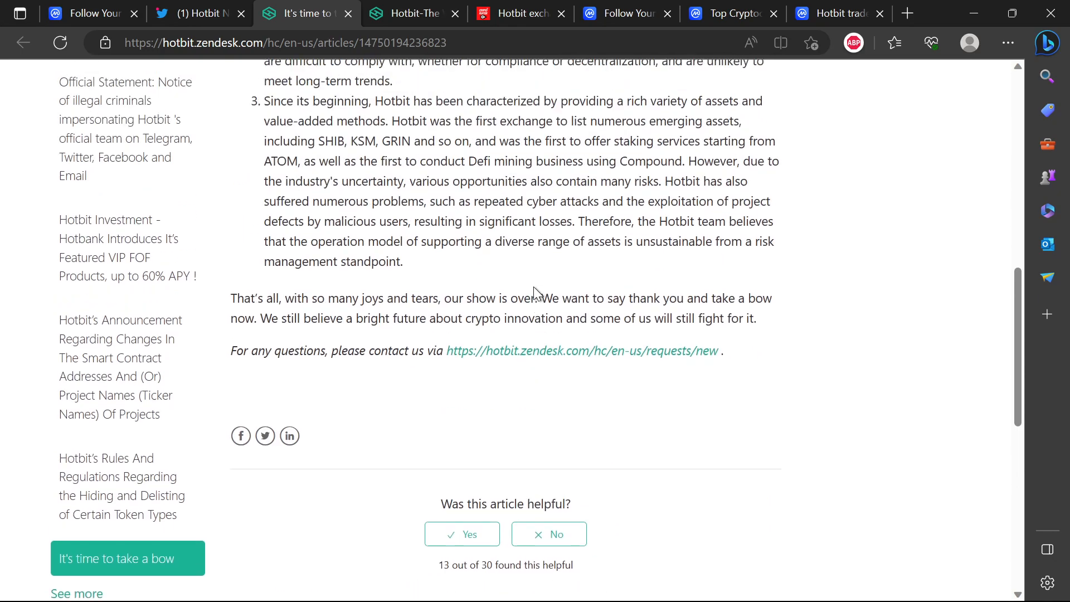
pyautogui.scroll(2, 533, 288)
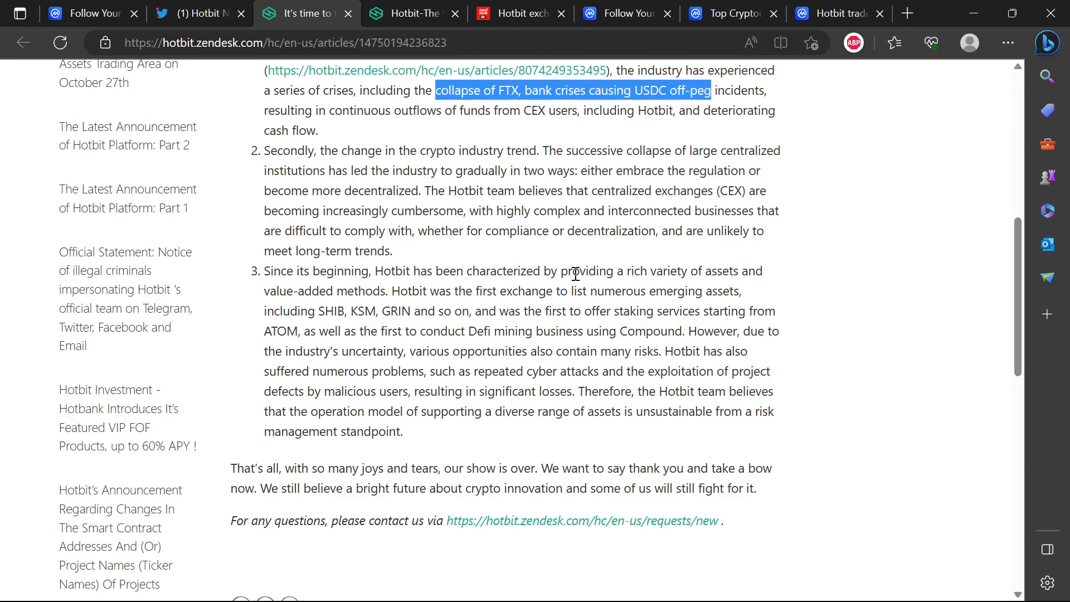
pyautogui.scroll(1, 561, 290)
pyautogui.scroll(2, 560, 290)
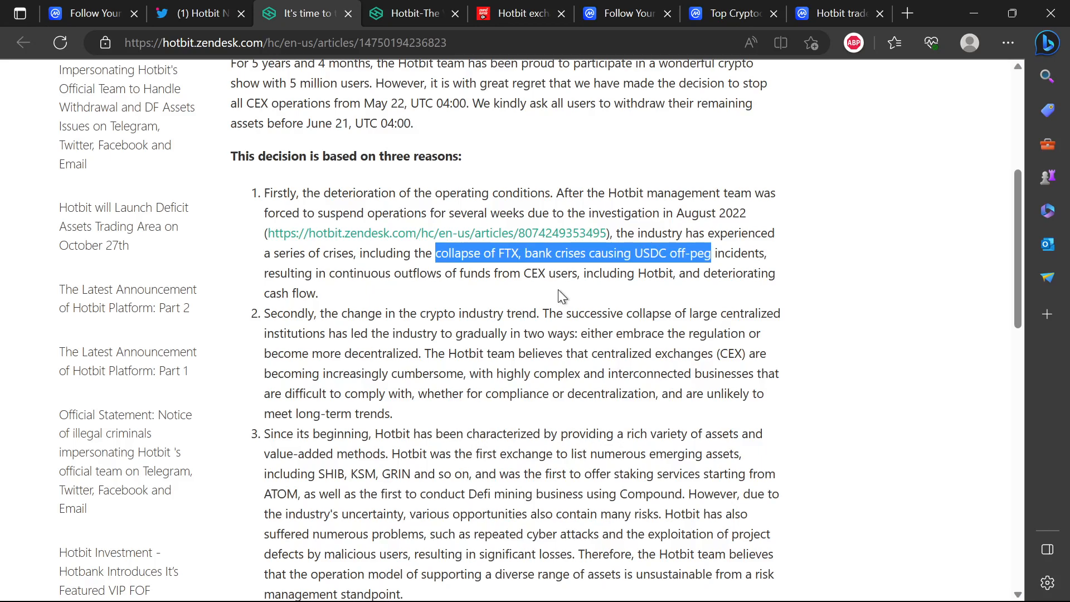
pyautogui.scroll(-1, 558, 289)
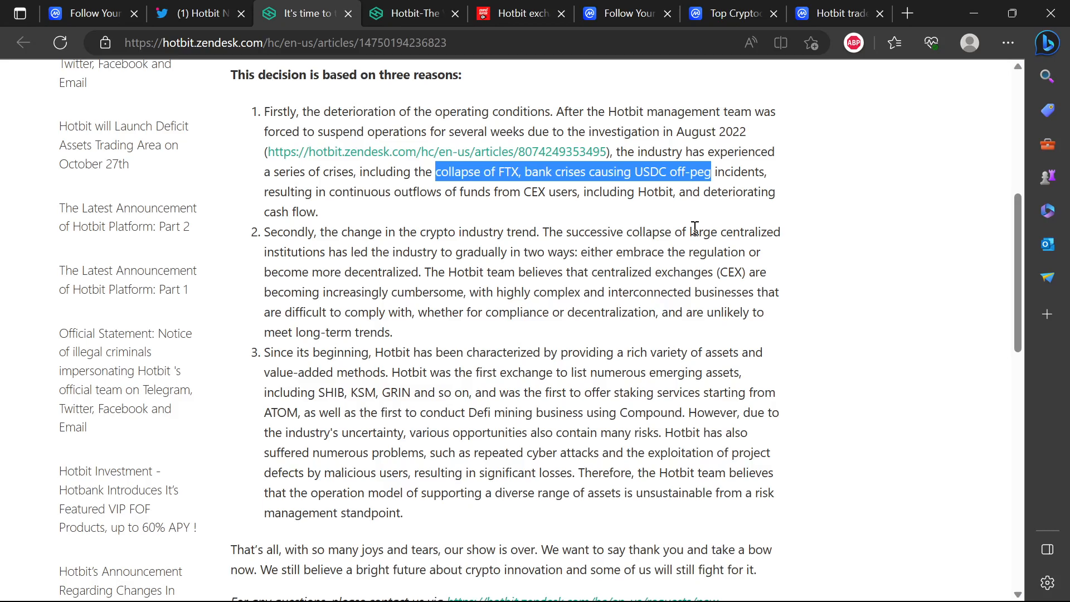
pyautogui.scroll(-1, 694, 230)
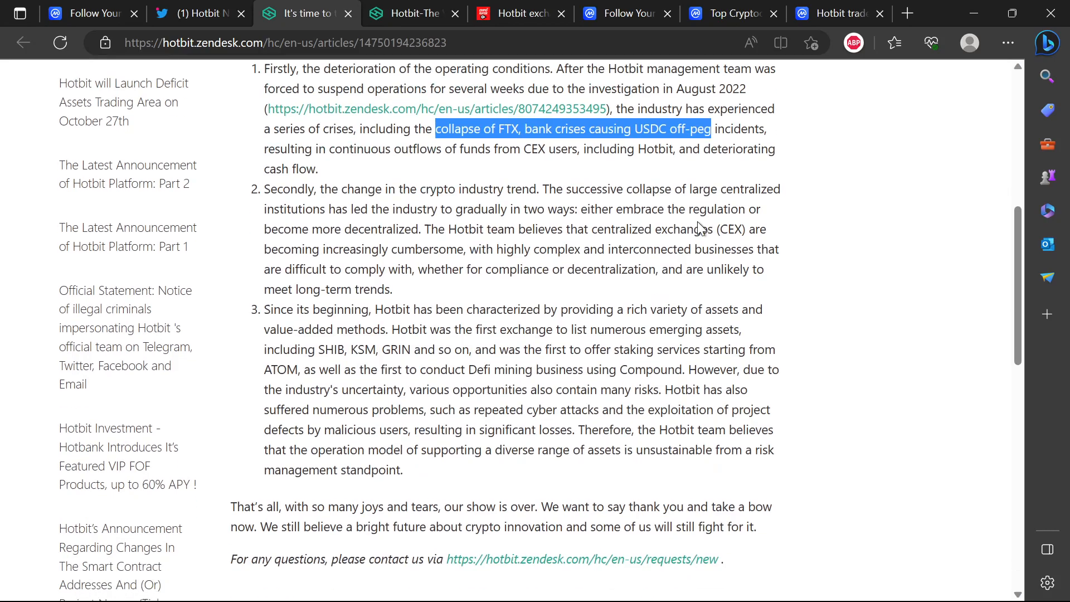
pyautogui.scroll(3, 694, 230)
# Step: Show CoinMarketCap's Top Cryptocurrency Spot Exchanges rankings and look through the table
pyautogui.click(735, 13)
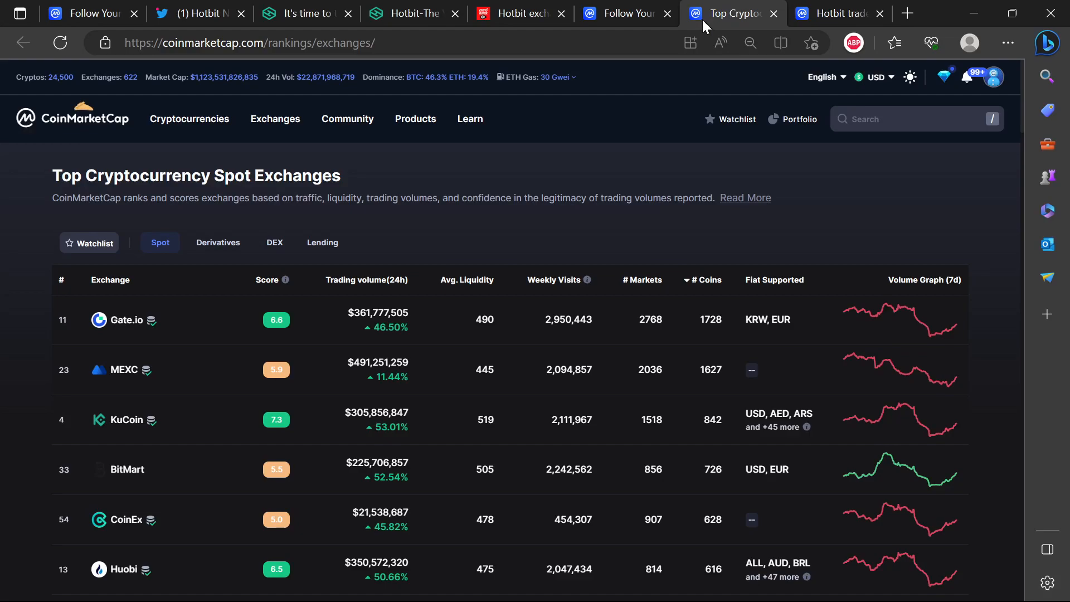
pyautogui.scroll(-1, 728, 284)
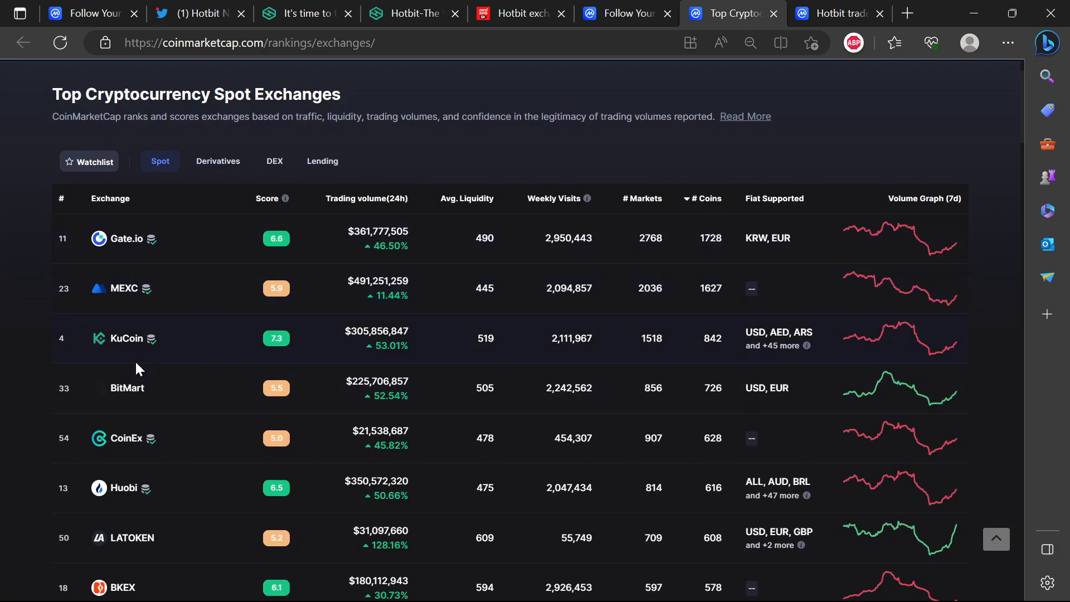
pyautogui.scroll(-5, 132, 376)
pyautogui.scroll(8, 131, 393)
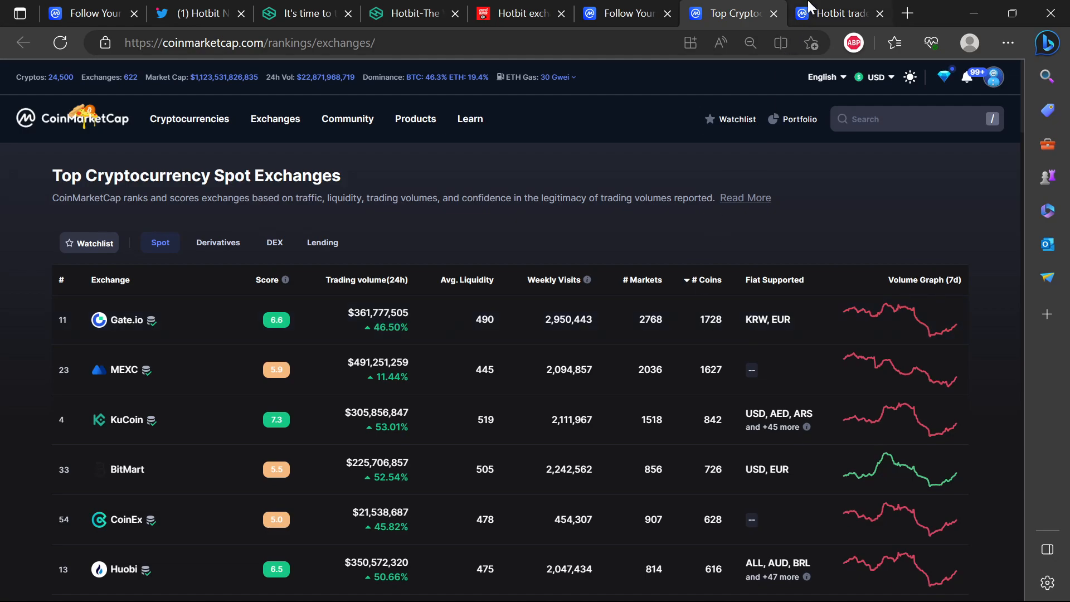
# Step: Return via Hotbit's homepage to the shutdown announcement and review reasons 1–3
pyautogui.click(409, 14)
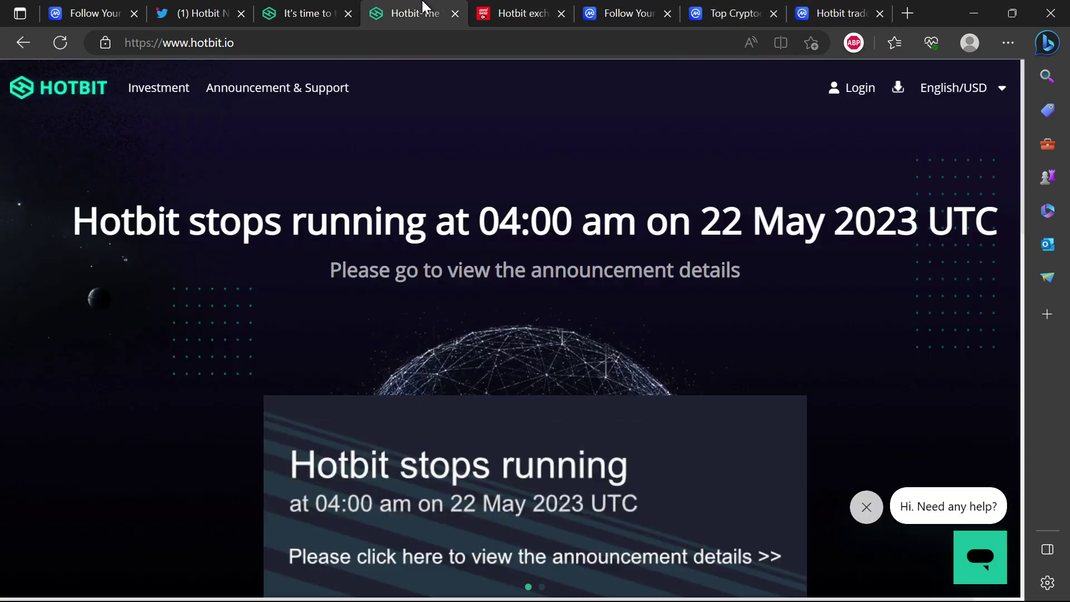
pyautogui.click(305, 14)
pyautogui.scroll(-5, 345, 399)
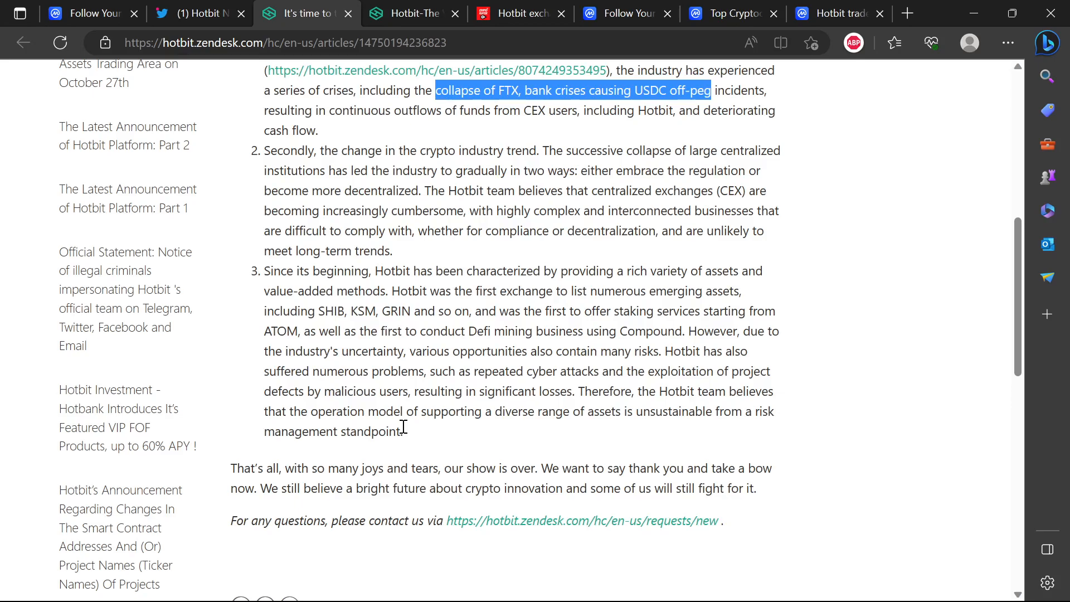
pyautogui.scroll(4, 404, 428)
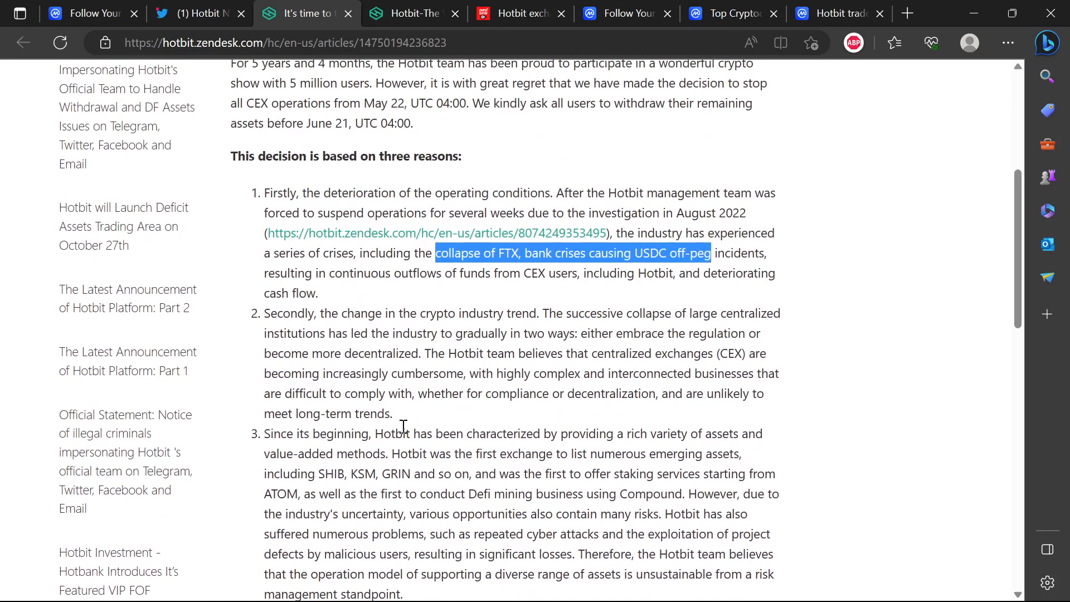
pyautogui.scroll(-2, 404, 428)
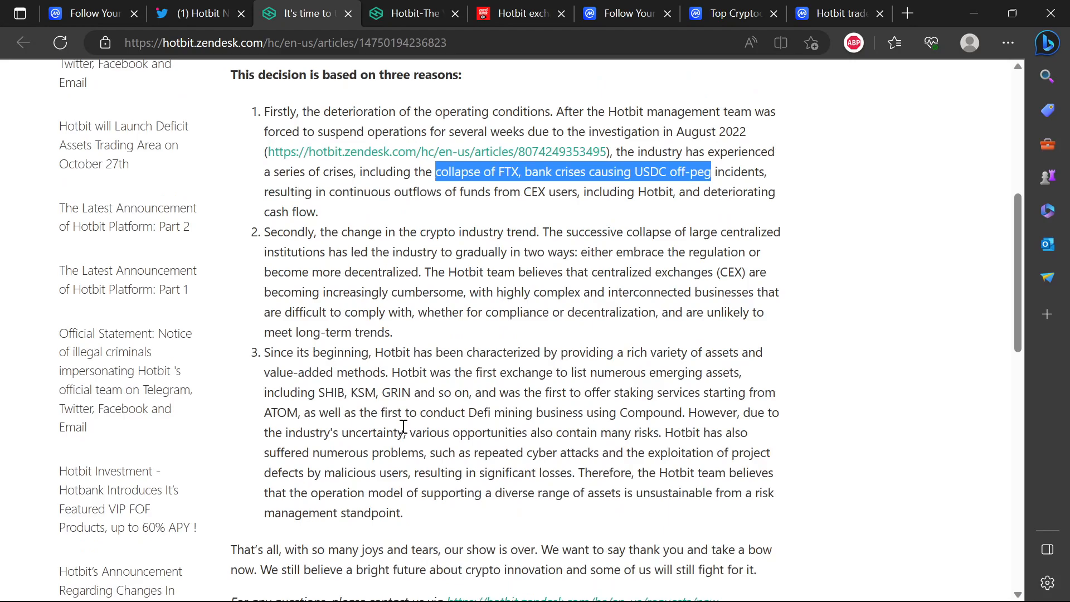
pyautogui.scroll(-2, 404, 428)
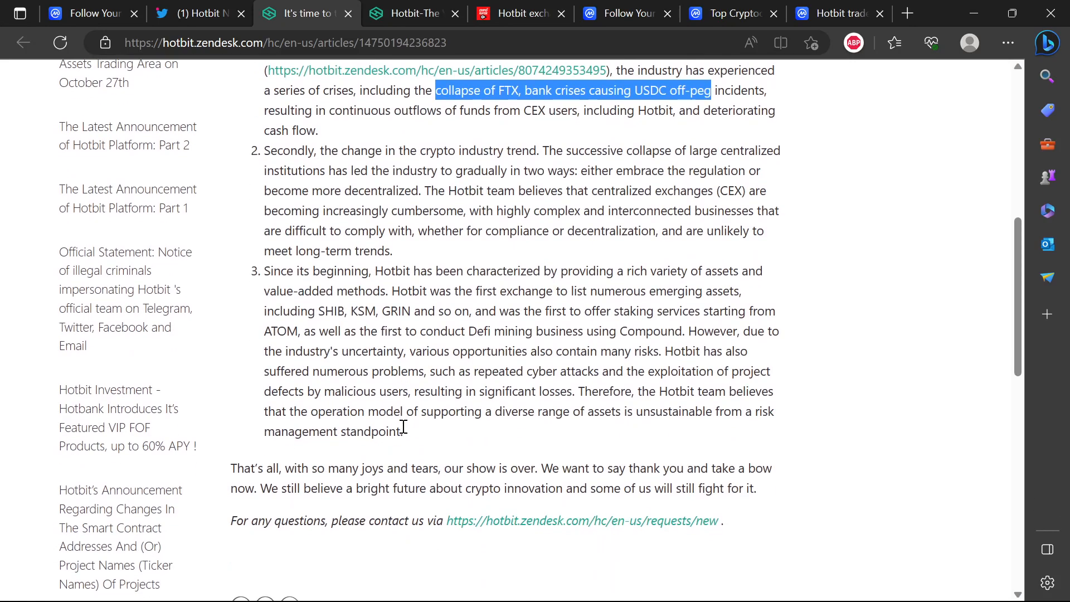
pyautogui.scroll(2, 404, 428)
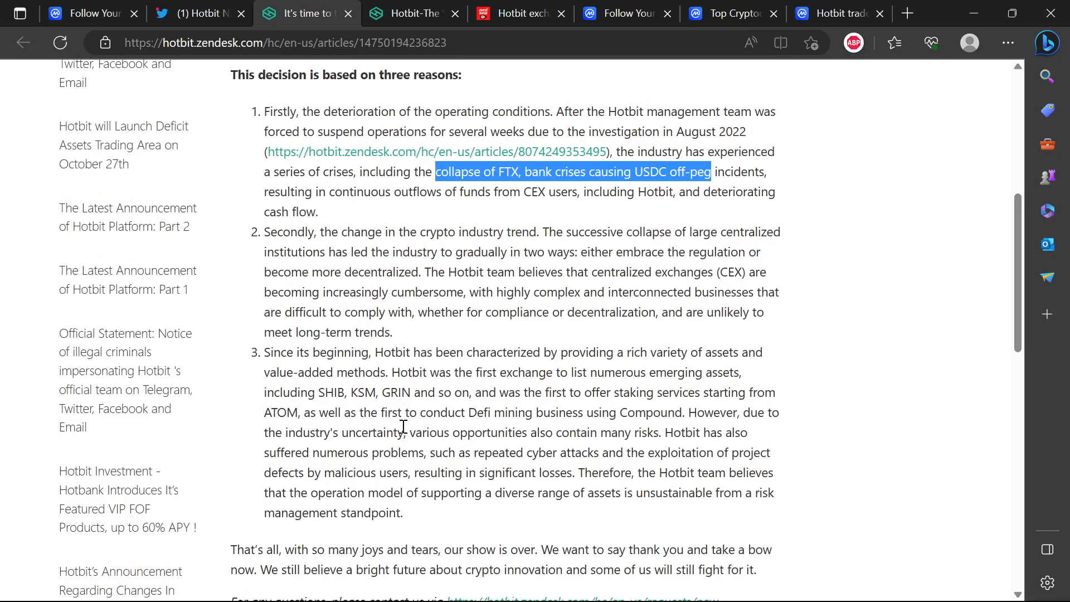
pyautogui.scroll(-2, 404, 429)
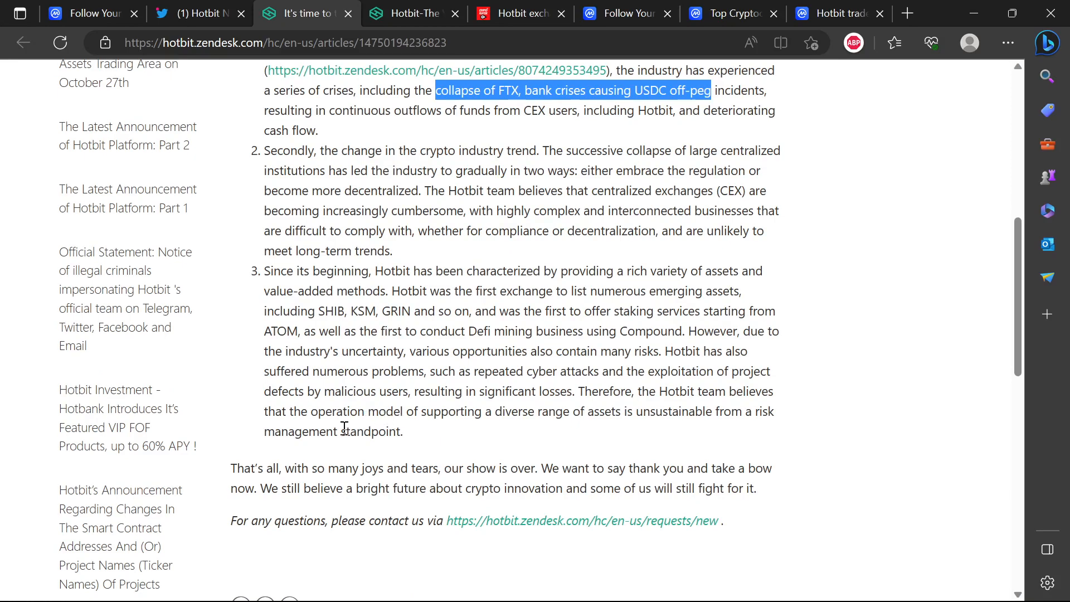
pyautogui.scroll(1, 389, 416)
pyautogui.scroll(2, 388, 417)
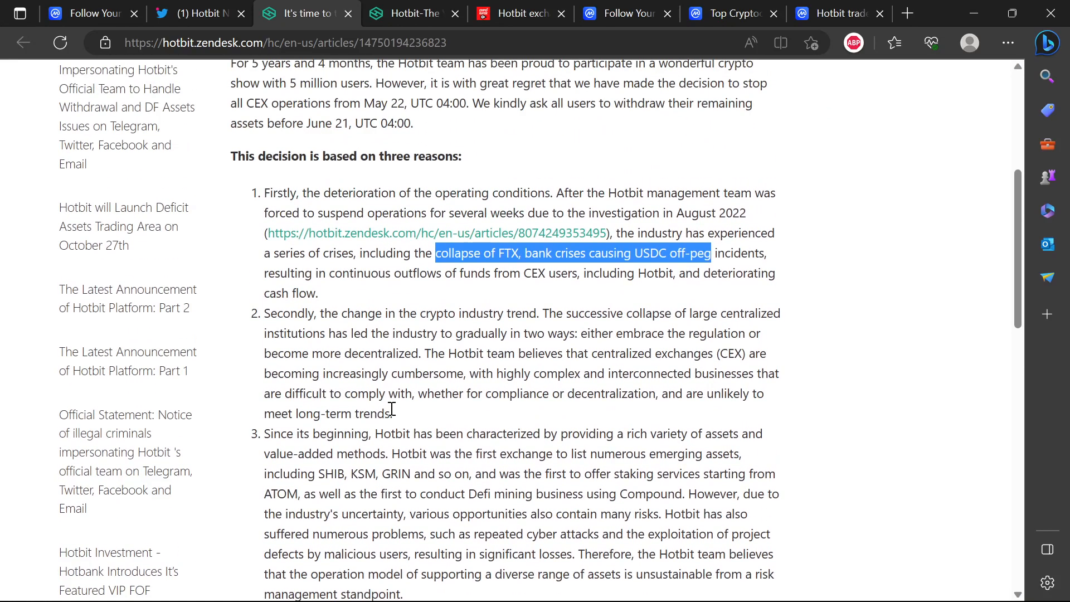
pyautogui.scroll(-3, 390, 409)
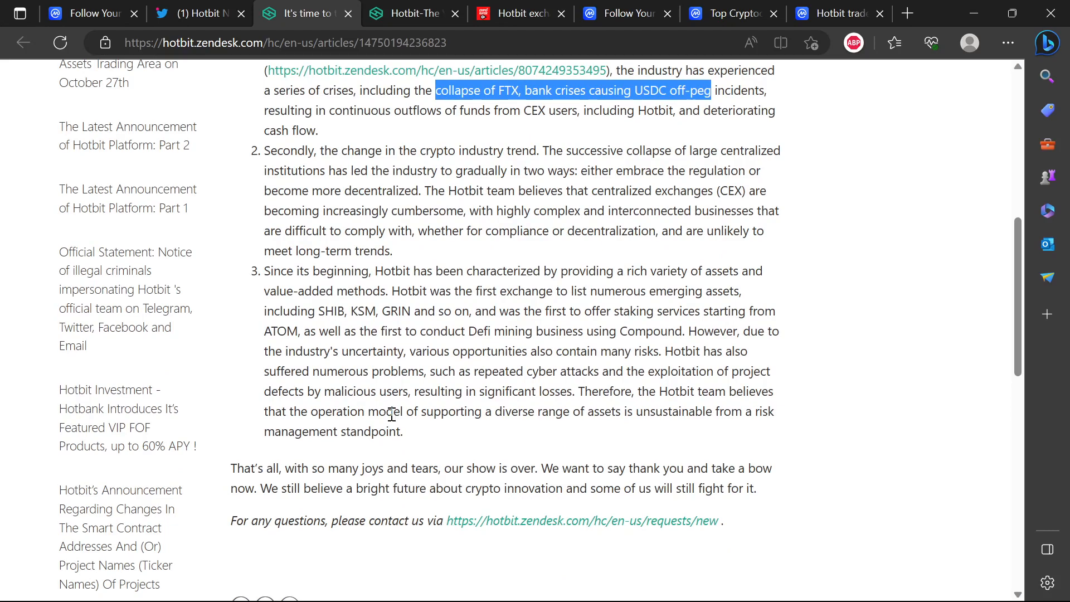
# Step: Select then clear the third reason paragraph and move to Hotbit's CoinMarketCap exchange page
pyautogui.moveTo(403, 433)
pyautogui.mouseDown()
pyautogui.moveTo(336, 309)
pyautogui.moveTo(269, 271)
pyautogui.mouseUp()
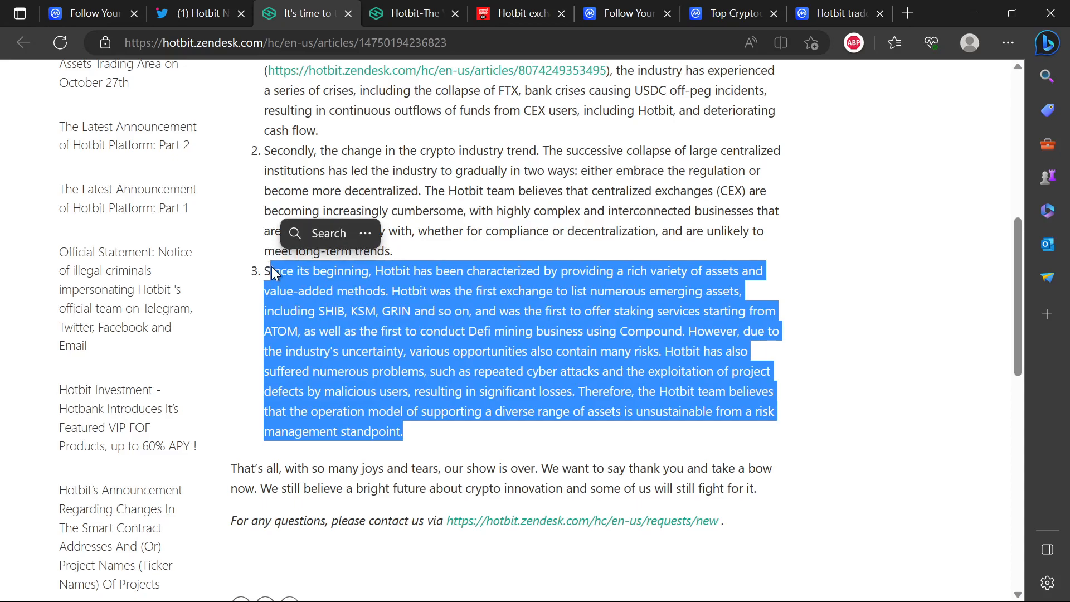
pyautogui.click(266, 265)
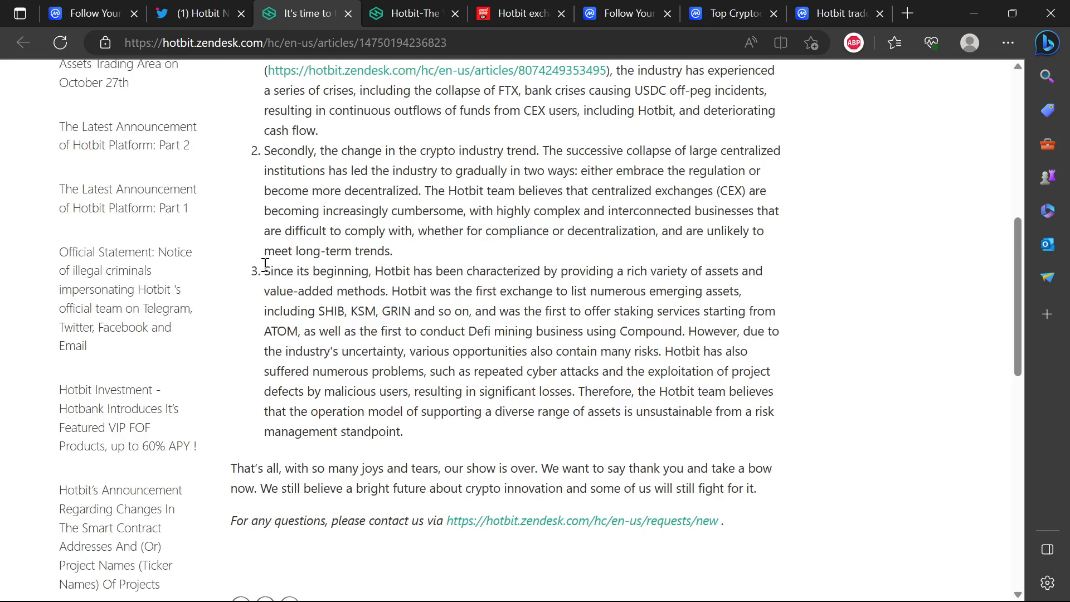
pyautogui.click(840, 14)
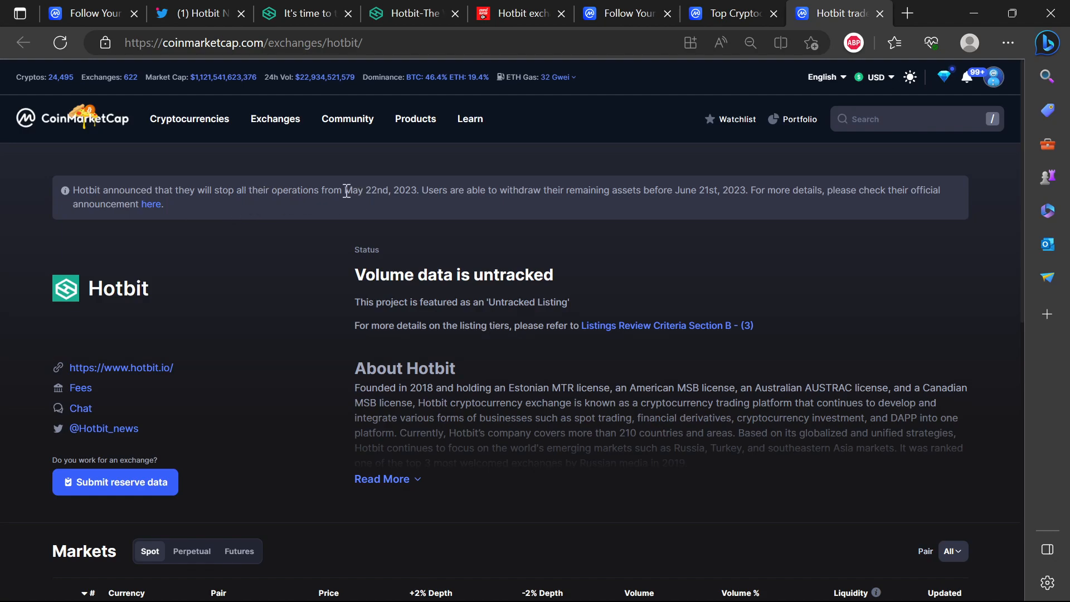
# Step: Go back to CoinMarketCap's Top Cryptocurrency Spot Exchanges rankings
pyautogui.click(727, 13)
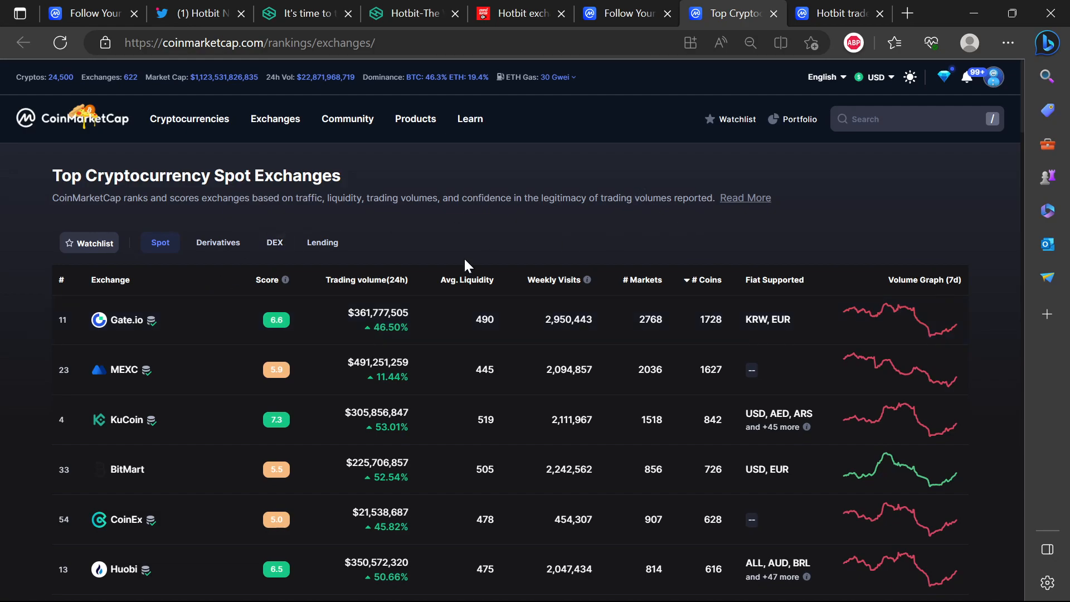
# Step: Sort the exchanges by Score descending so Binance, Coinbase Exchange and Kraken lead
pyautogui.click(264, 282)
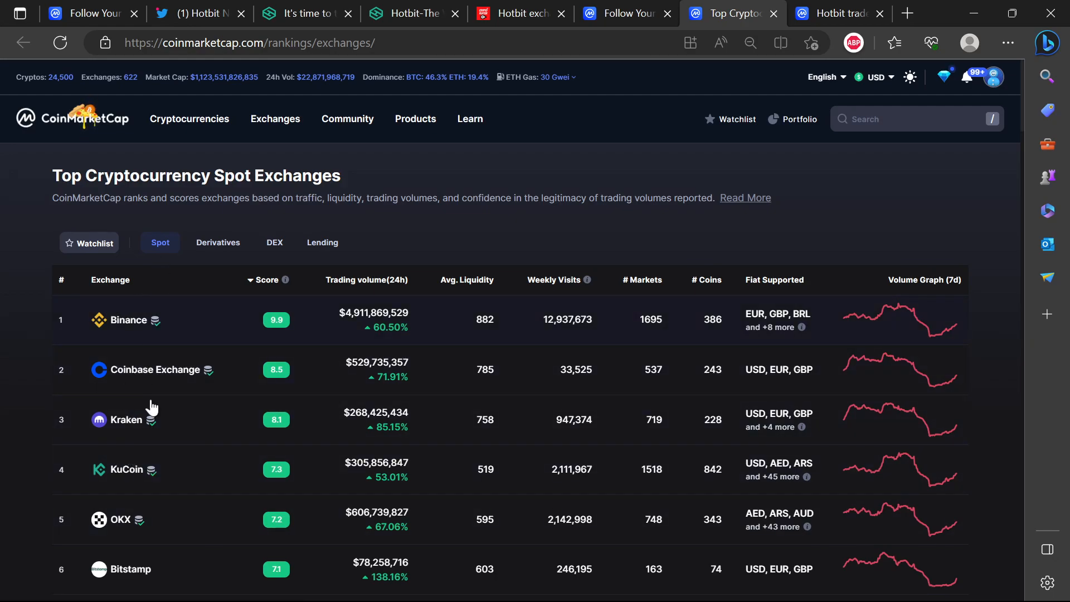
pyautogui.moveTo(151, 420)
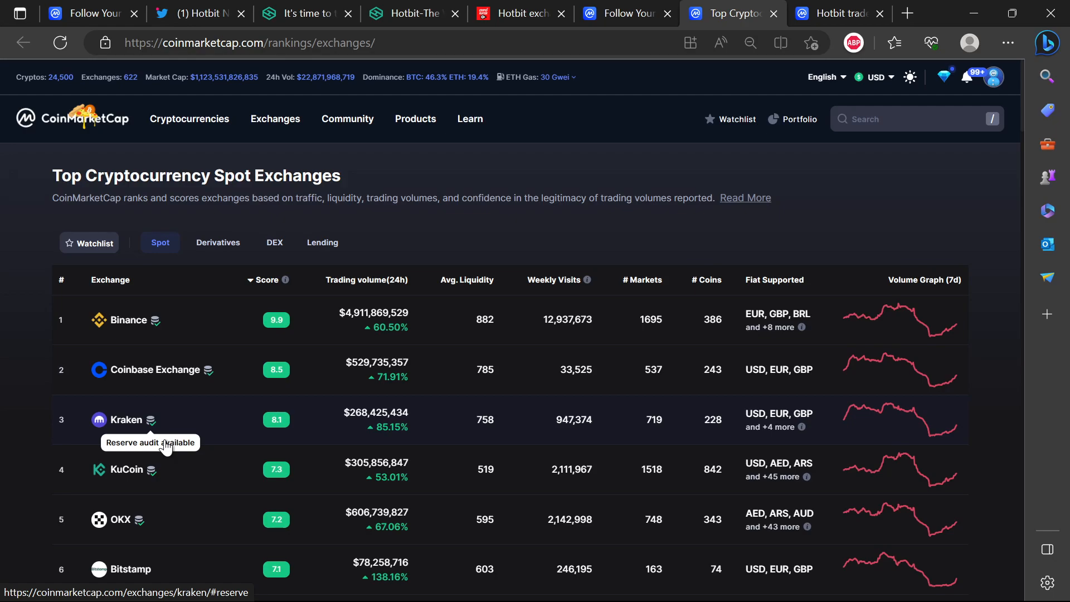
pyautogui.scroll(-1, 166, 448)
pyautogui.scroll(1, 165, 447)
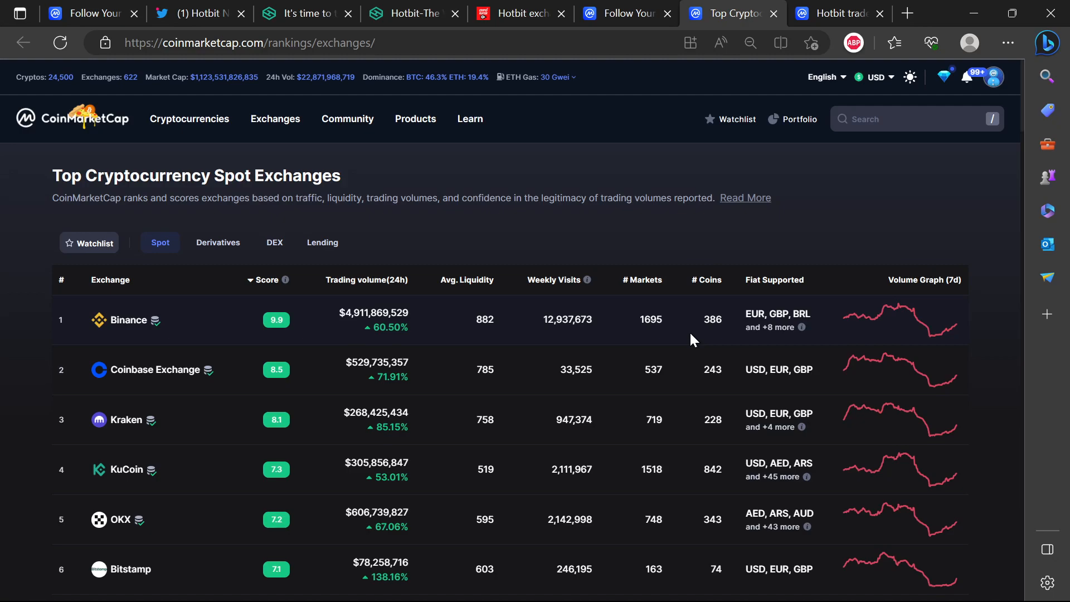
pyautogui.scroll(-3, 690, 331)
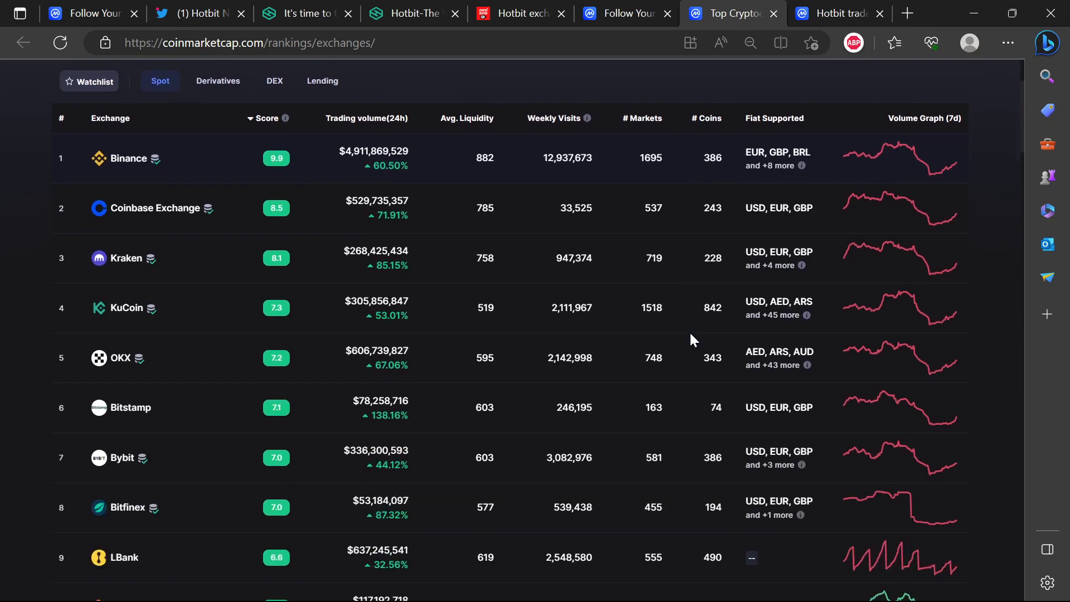
pyautogui.scroll(3, 690, 331)
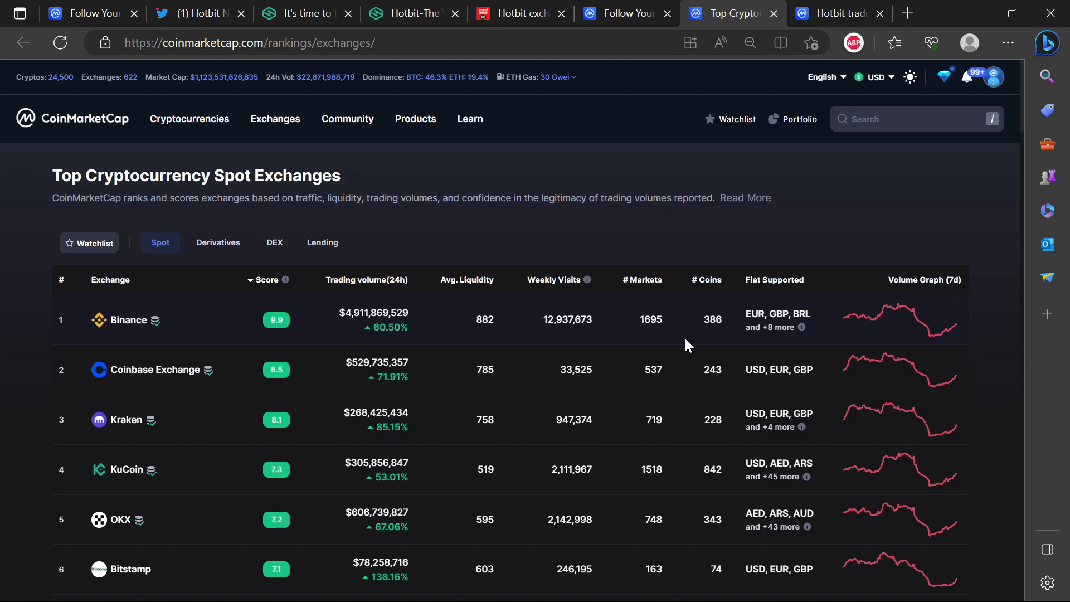
pyautogui.scroll(-3, 685, 336)
pyautogui.scroll(3, 685, 338)
pyautogui.scroll(-2, 685, 337)
pyautogui.scroll(2, 685, 337)
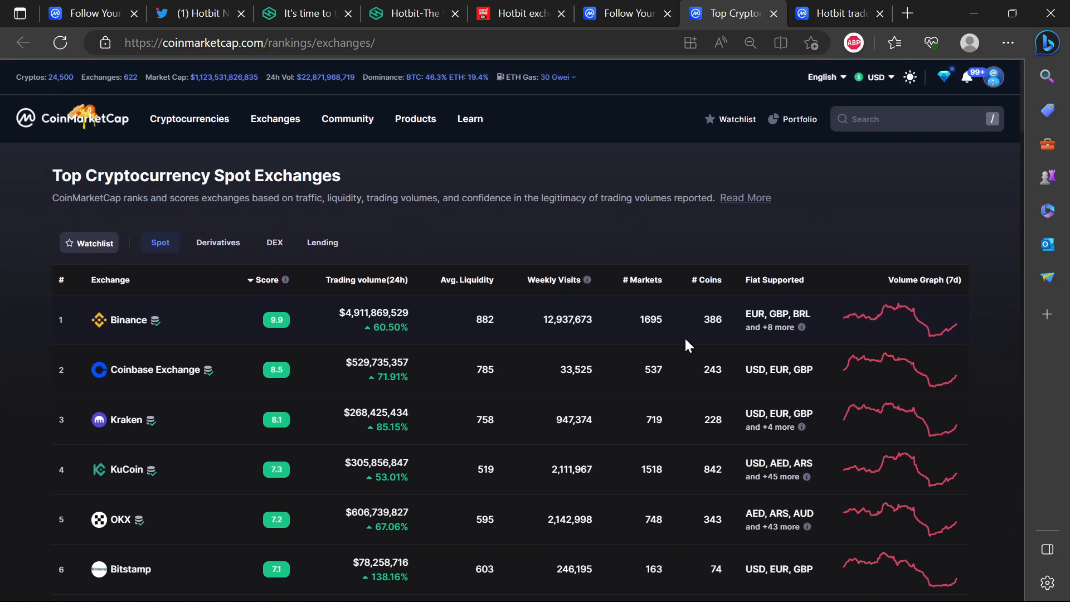